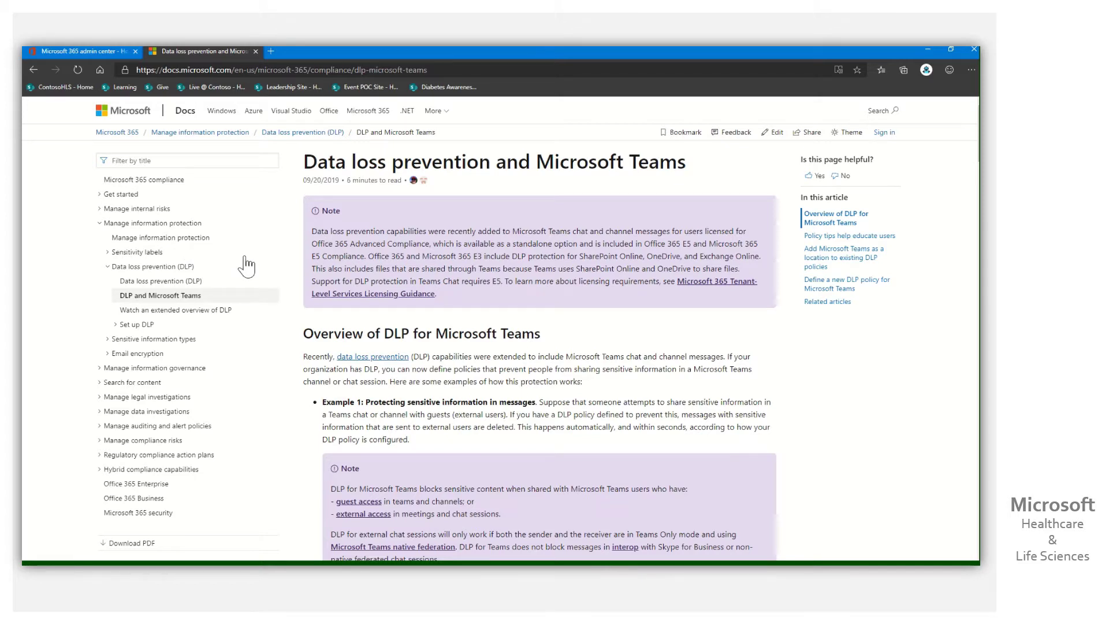
Step: Review the DLP overview and DLP-for-Teams articles, briefly highlighting the licensing note
left_click(97, 52)
left_click(192, 52)
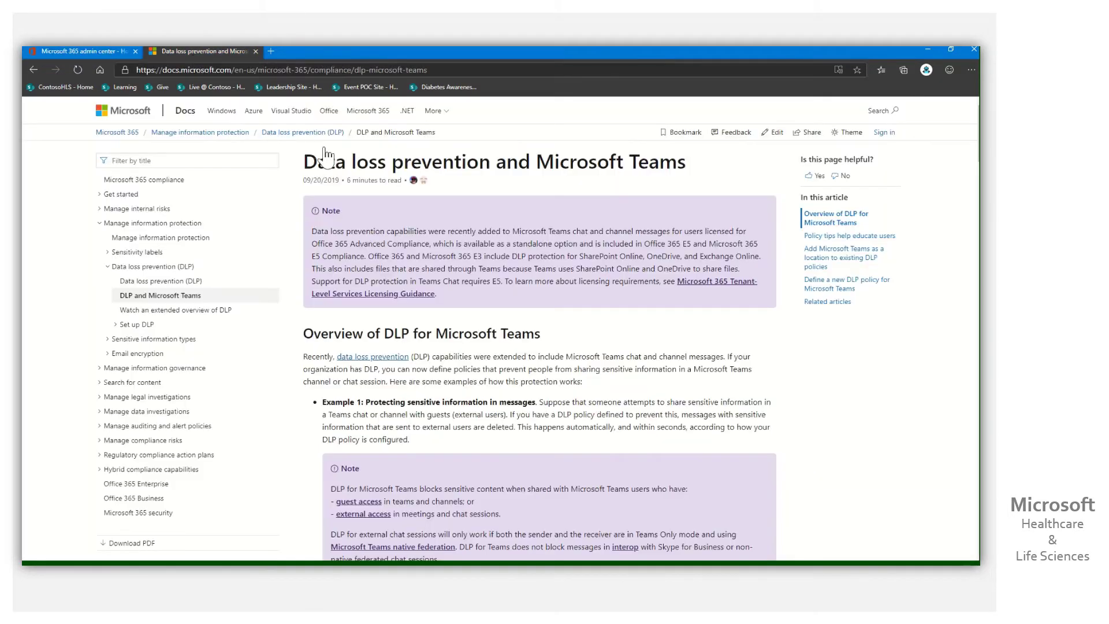
left_click(180, 283)
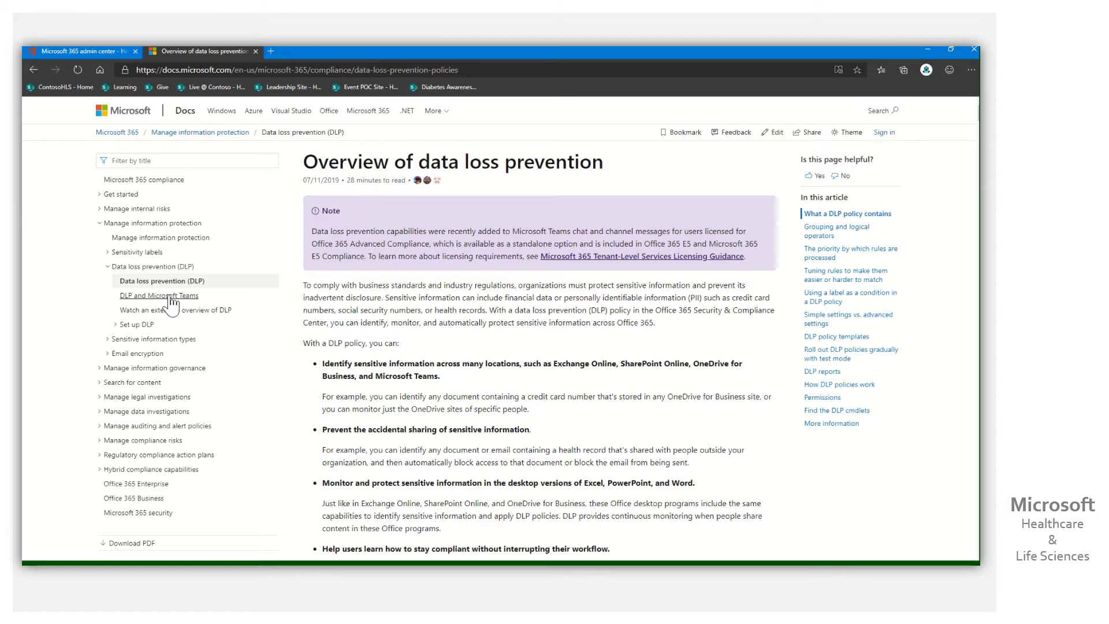
left_click(169, 296)
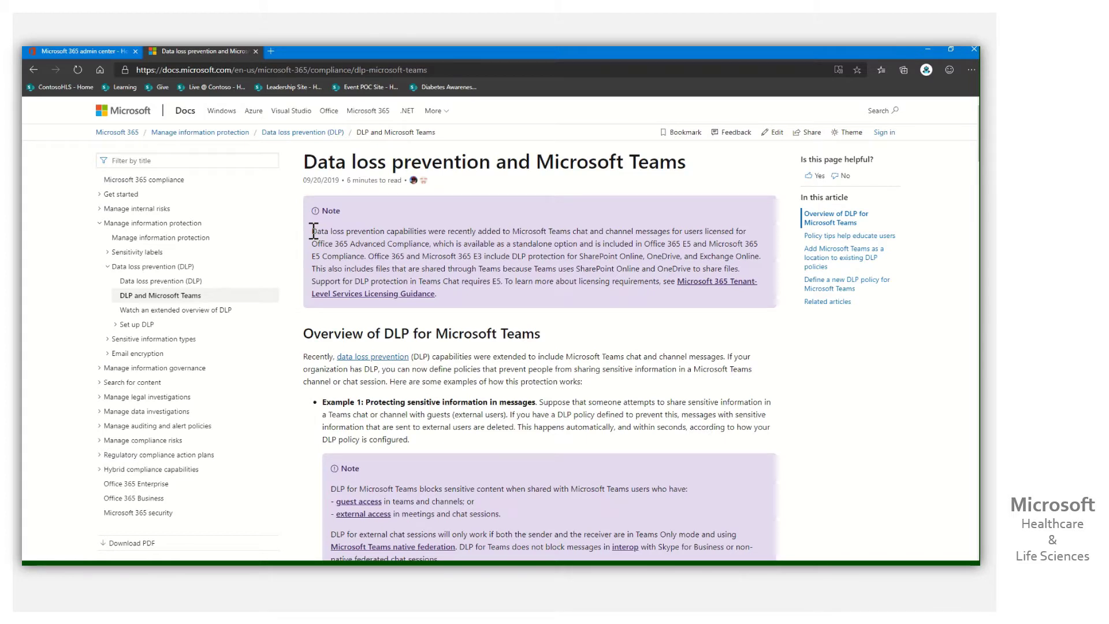
left_click_drag(313, 231, 459, 304)
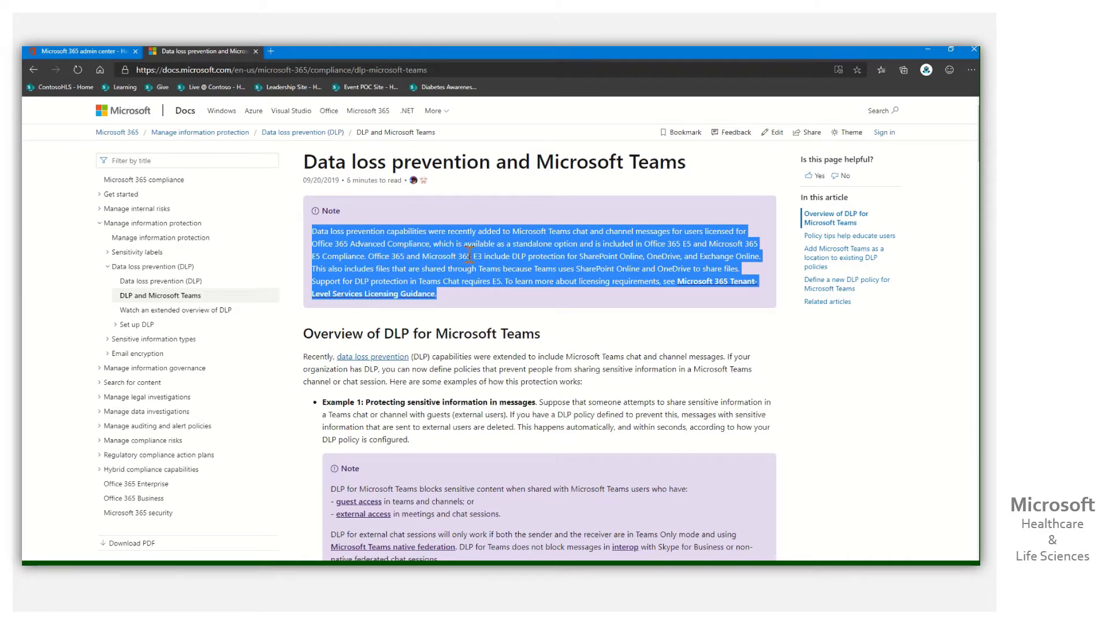
left_click(569, 258)
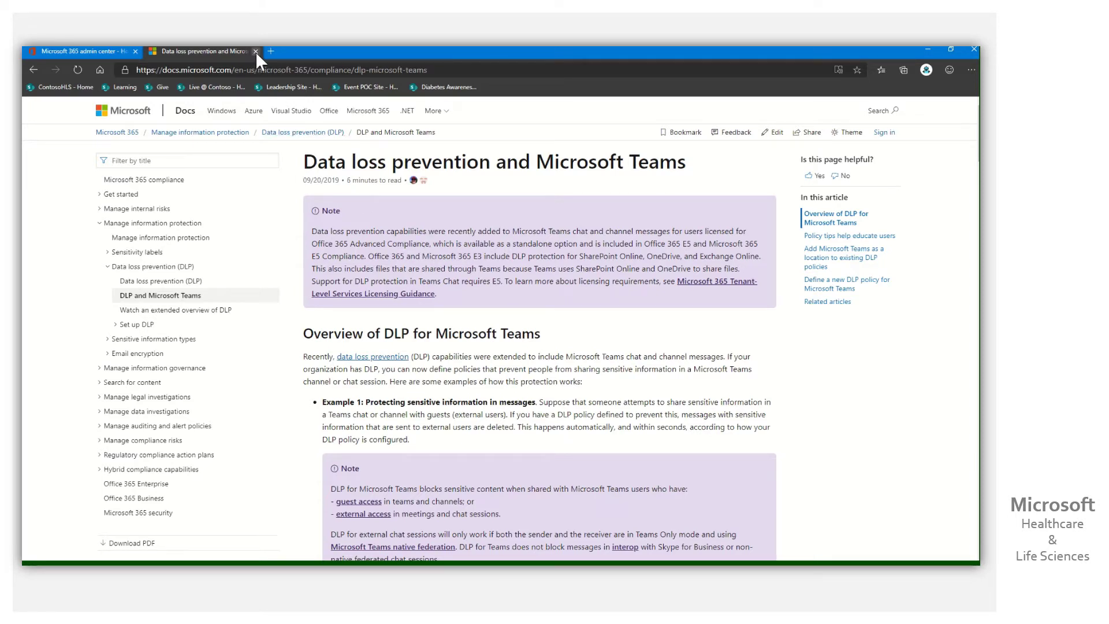
Step: Go from the admin center to the Microsoft 365 compliance center's Policies list
left_click(88, 53)
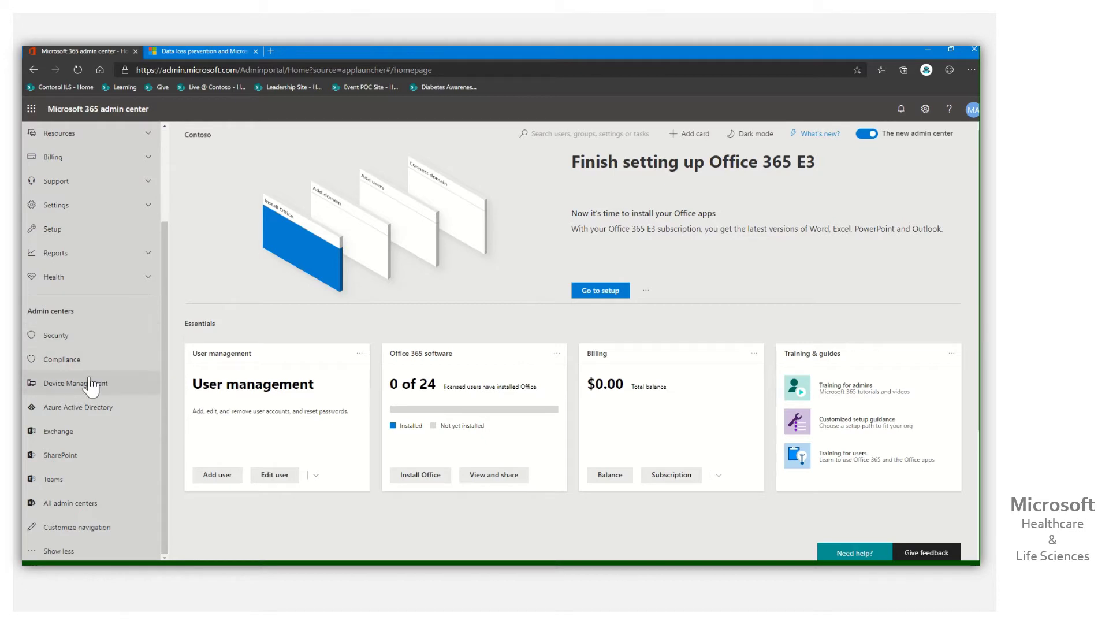
left_click(63, 360)
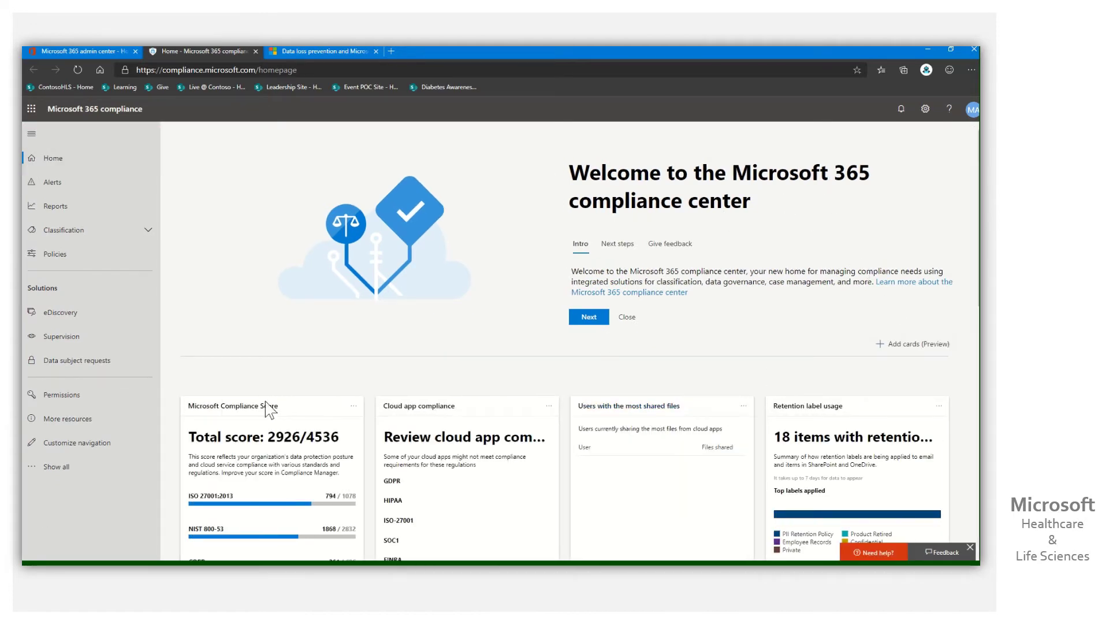
left_click(56, 254)
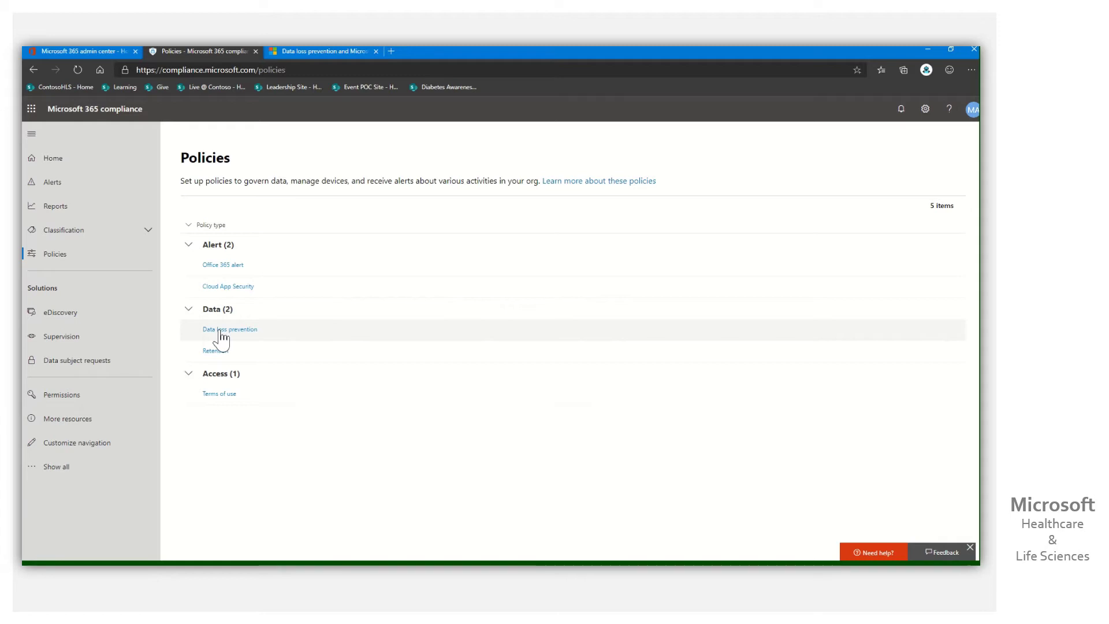
Step: Open the Data loss prevention policies page from the Data group
left_click(221, 330)
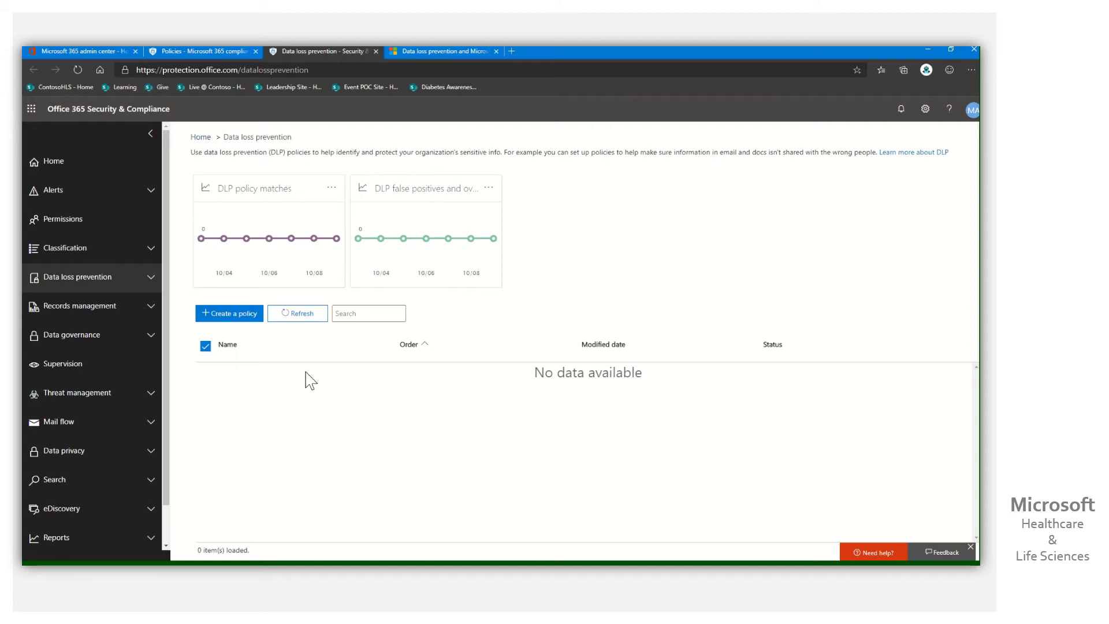
Step: Start a new DLP policy from the Medical and health U.S. Health Insurance Act (HIPAA) template
left_click(233, 318)
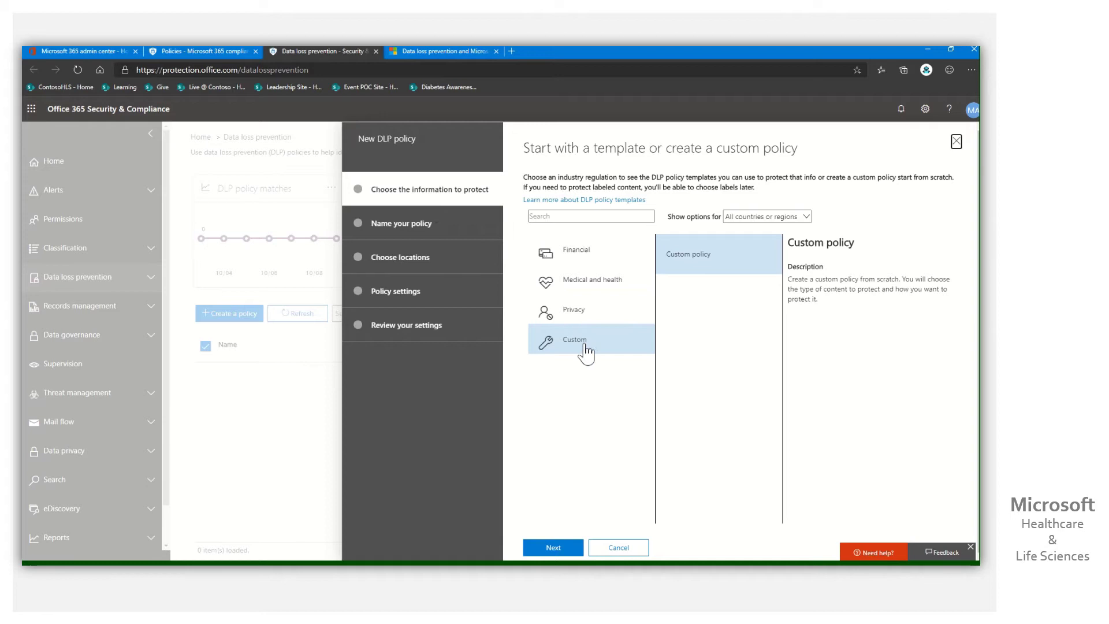
left_click(601, 287)
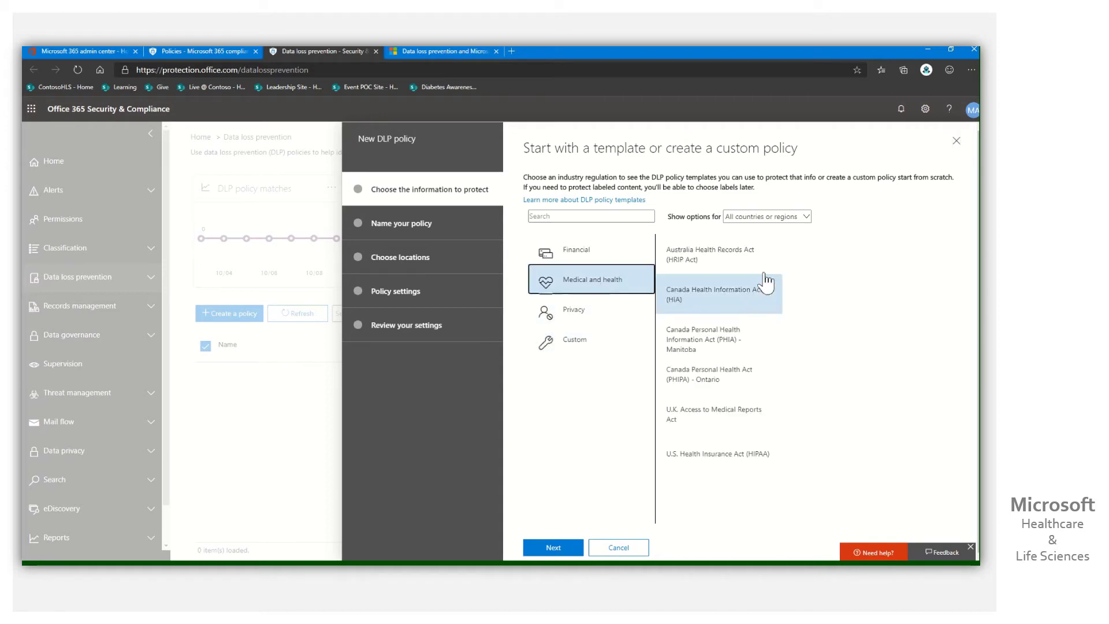
left_click(725, 458)
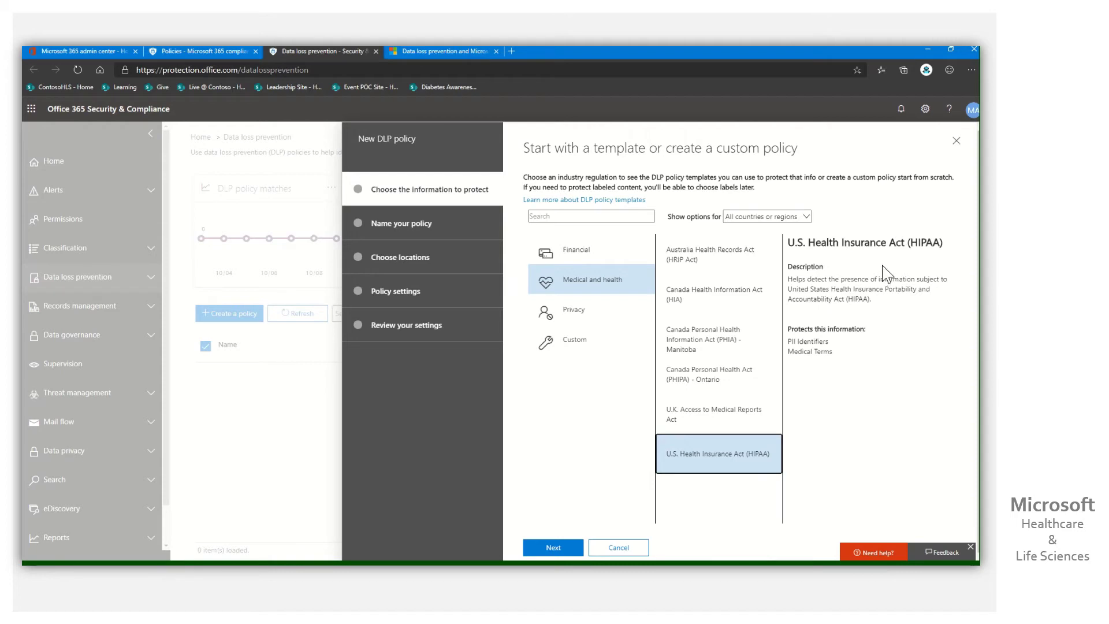
left_click(553, 547)
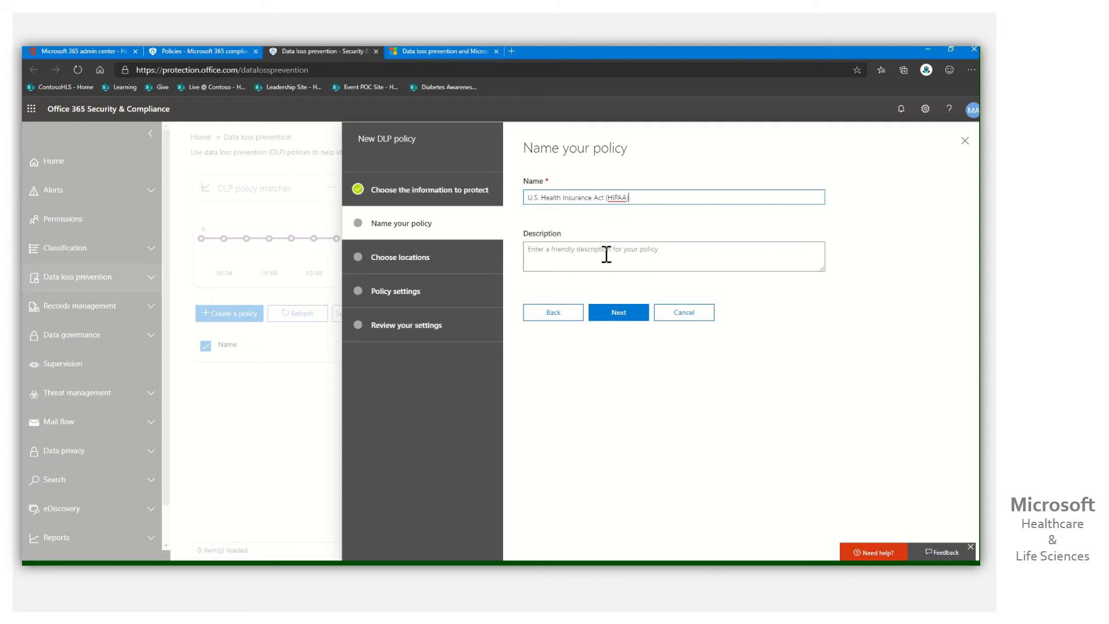
Step: Keep the default HIPAA policy name and choose to select locations individually
left_click(617, 315)
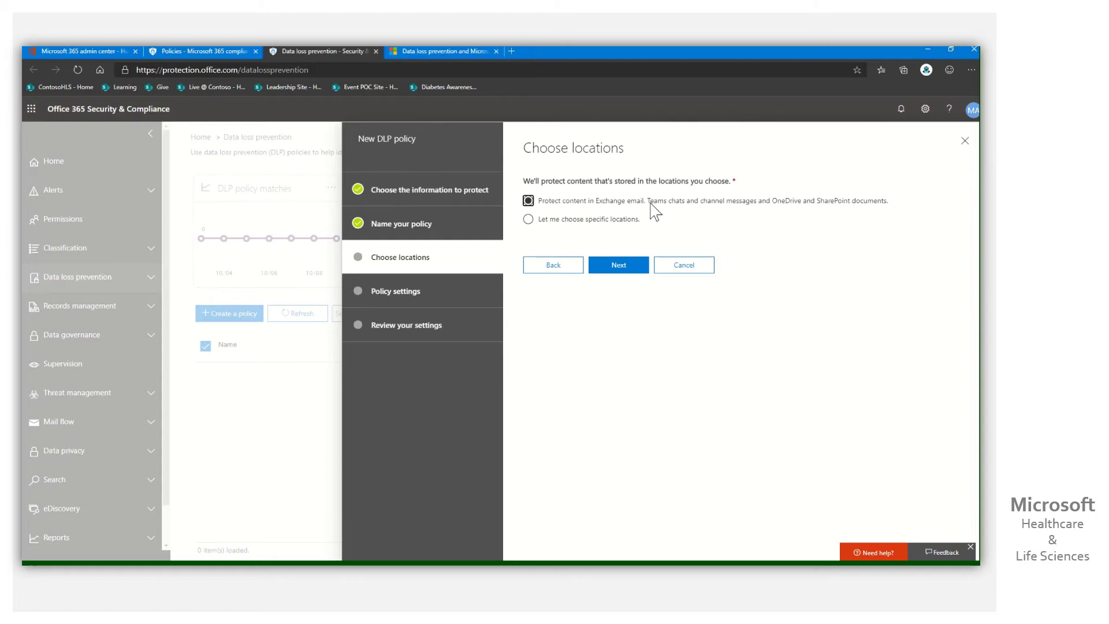
left_click_drag(648, 201, 751, 202)
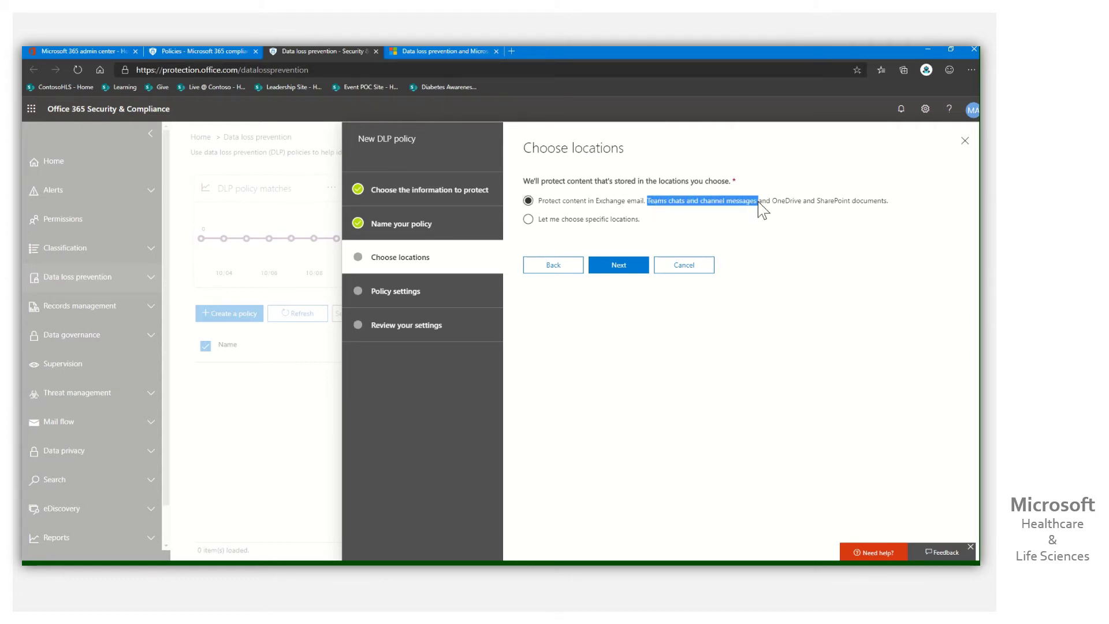
left_click_drag(758, 203, 756, 203)
left_click(722, 218)
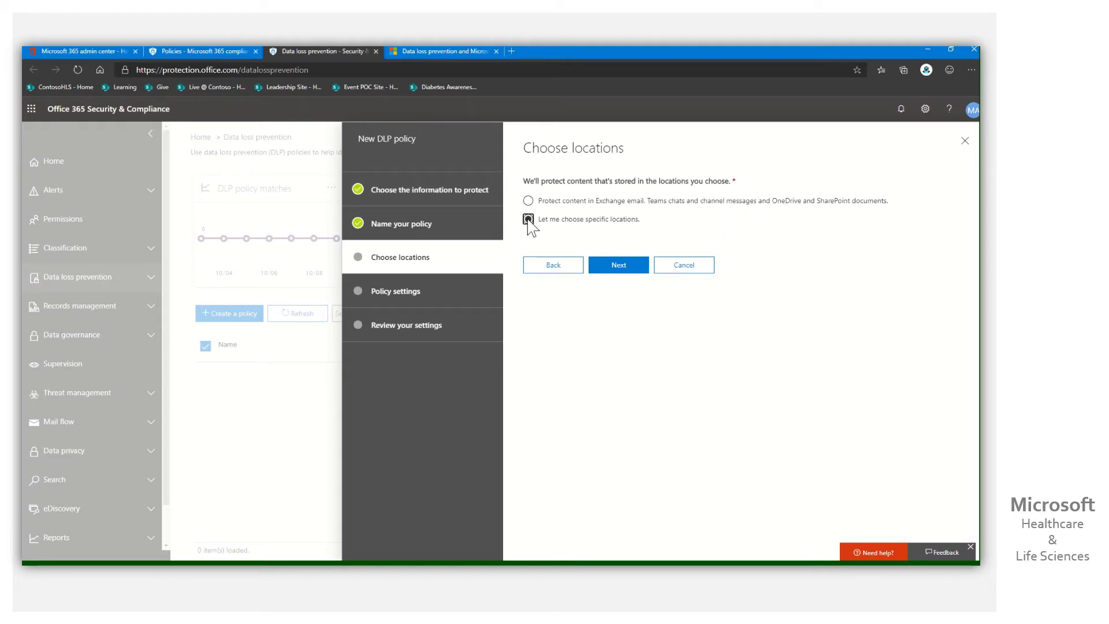
left_click(616, 266)
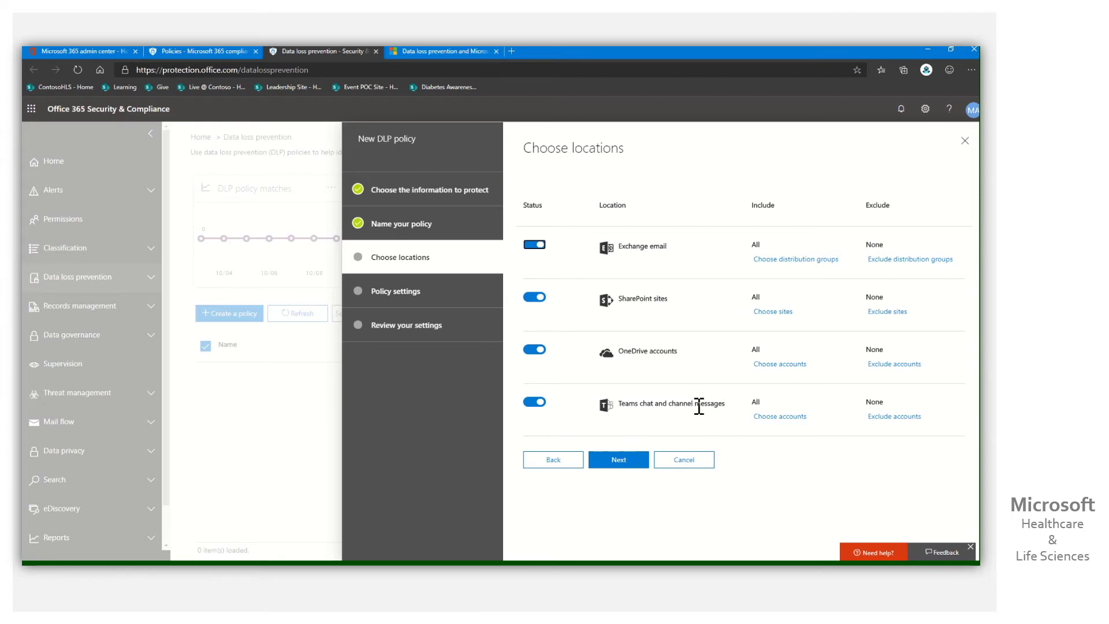
Step: Keep Exchange email, SharePoint sites, OneDrive accounts and Teams chat all included
left_click(780, 417)
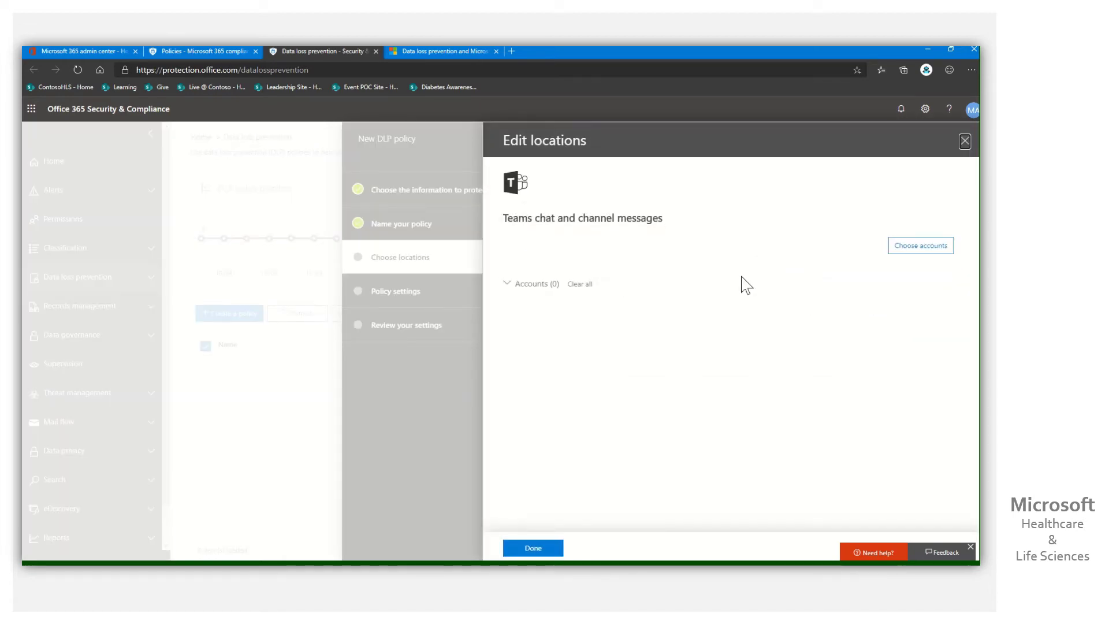
left_click(966, 142)
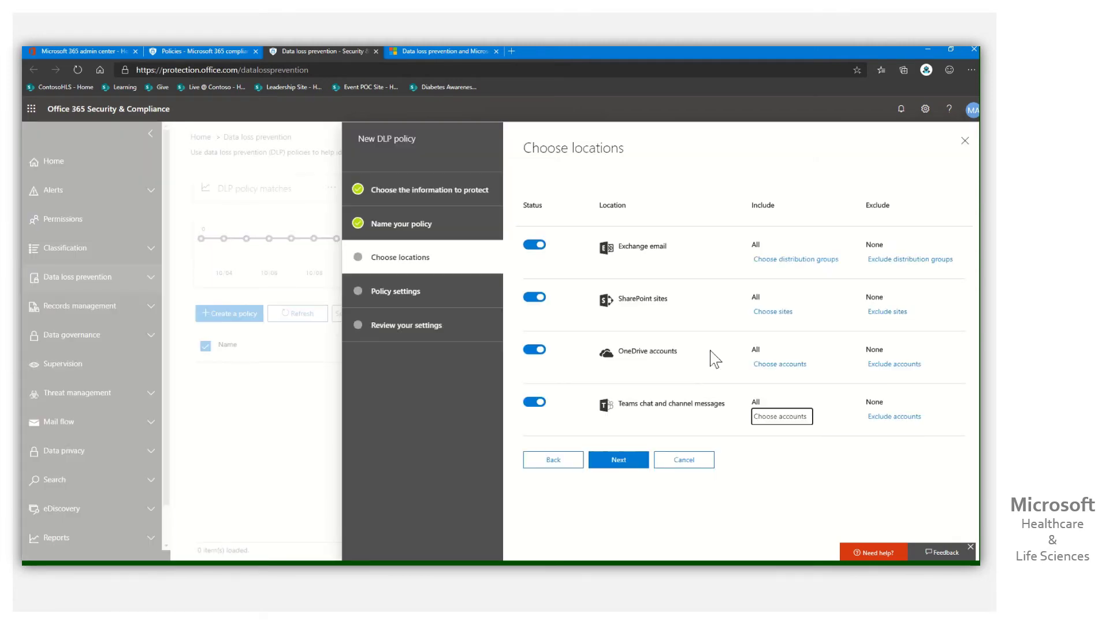
left_click(534, 350)
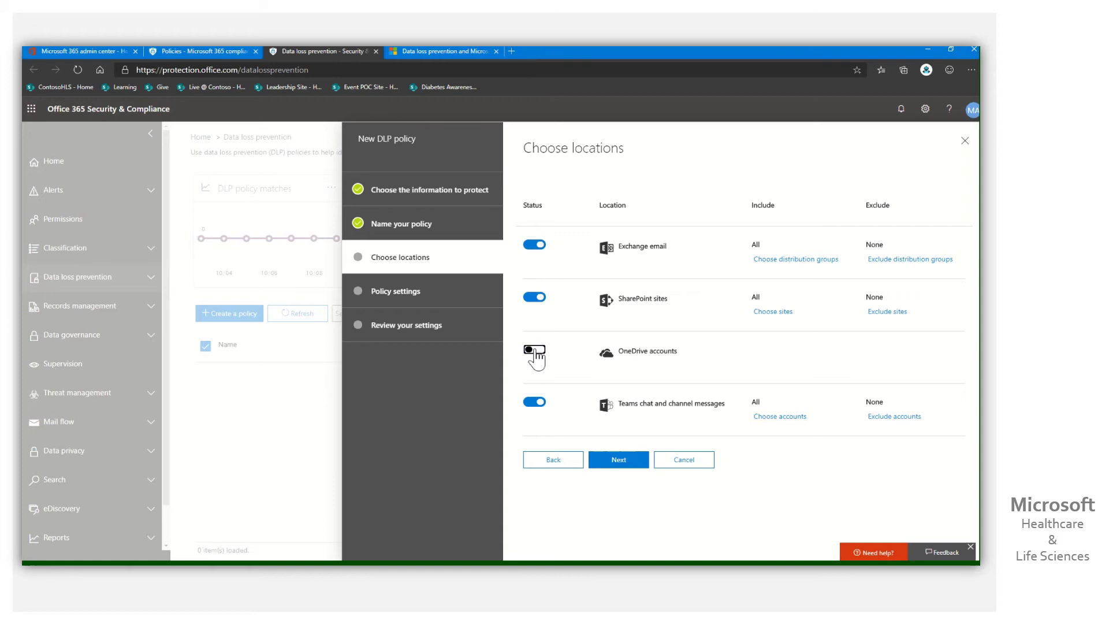
left_click(535, 350)
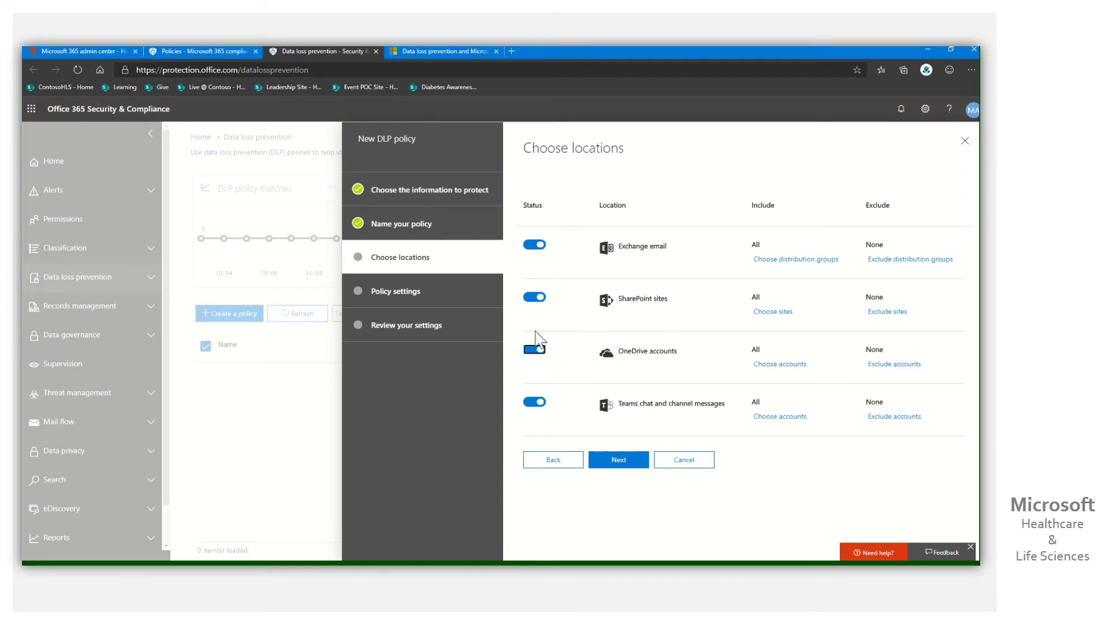
left_click(535, 298)
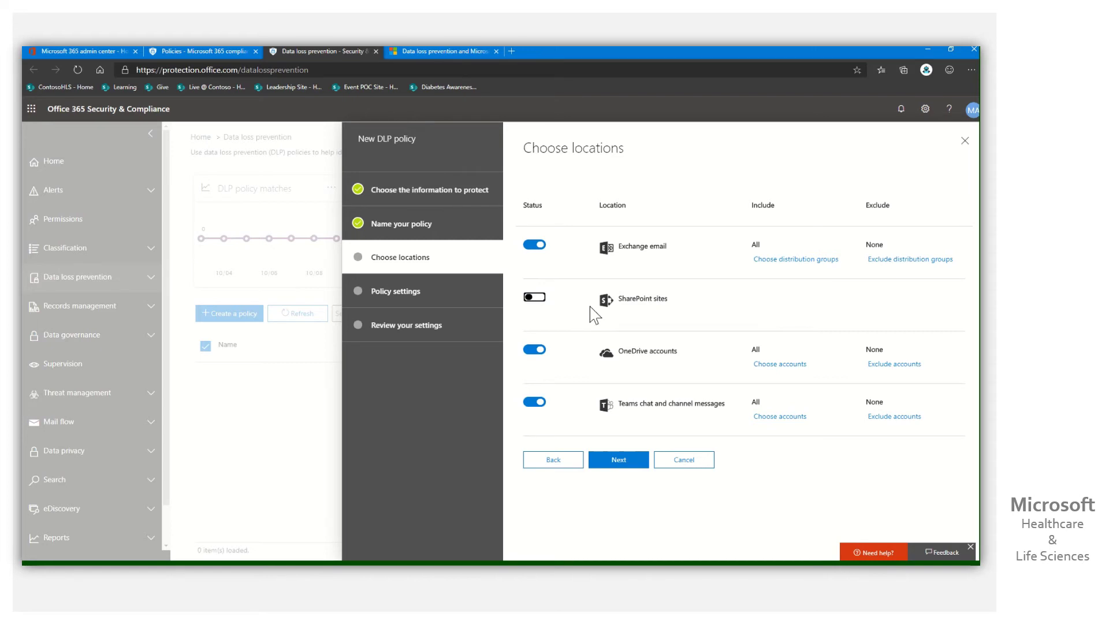
left_click(536, 299)
left_click(619, 460)
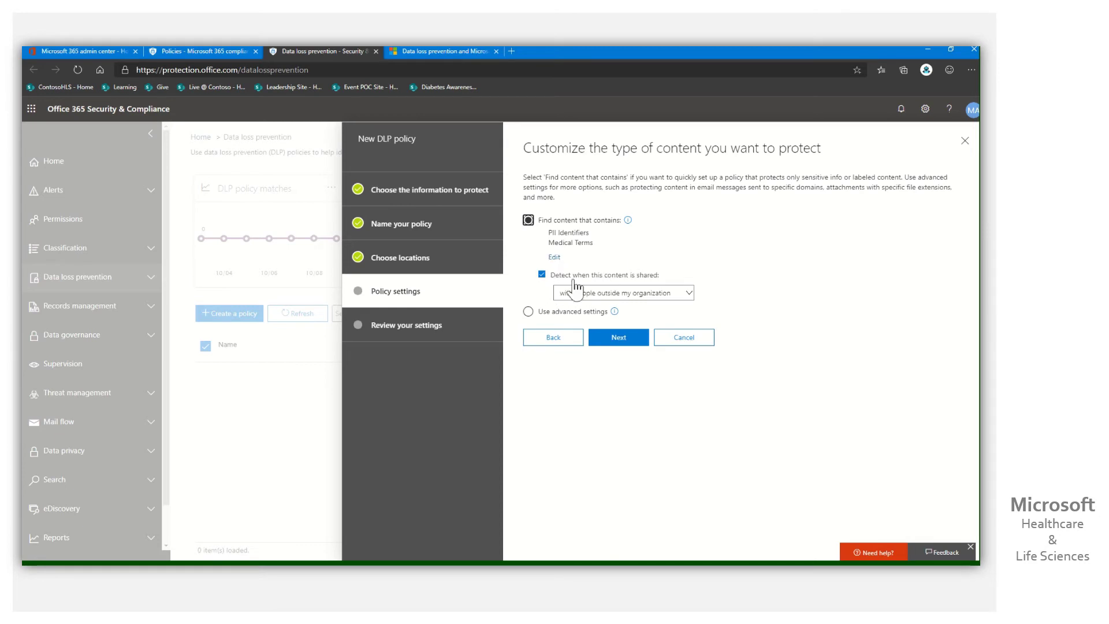
Step: Keep detecting PII Identifiers and Medical Terms shared with people outside the organization
left_click(688, 293)
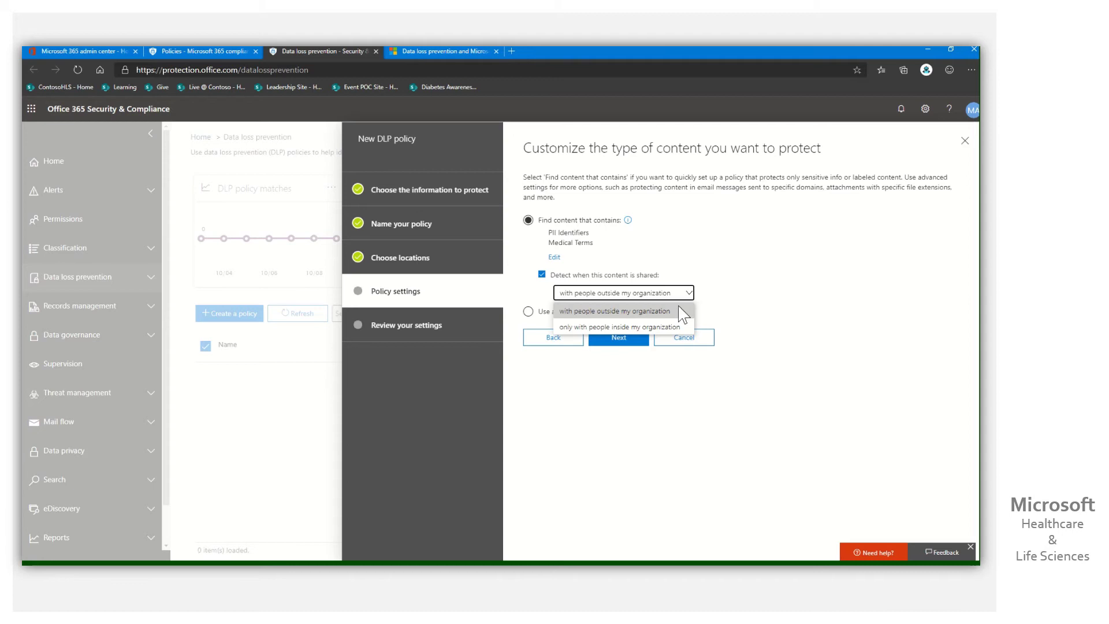
left_click(677, 315)
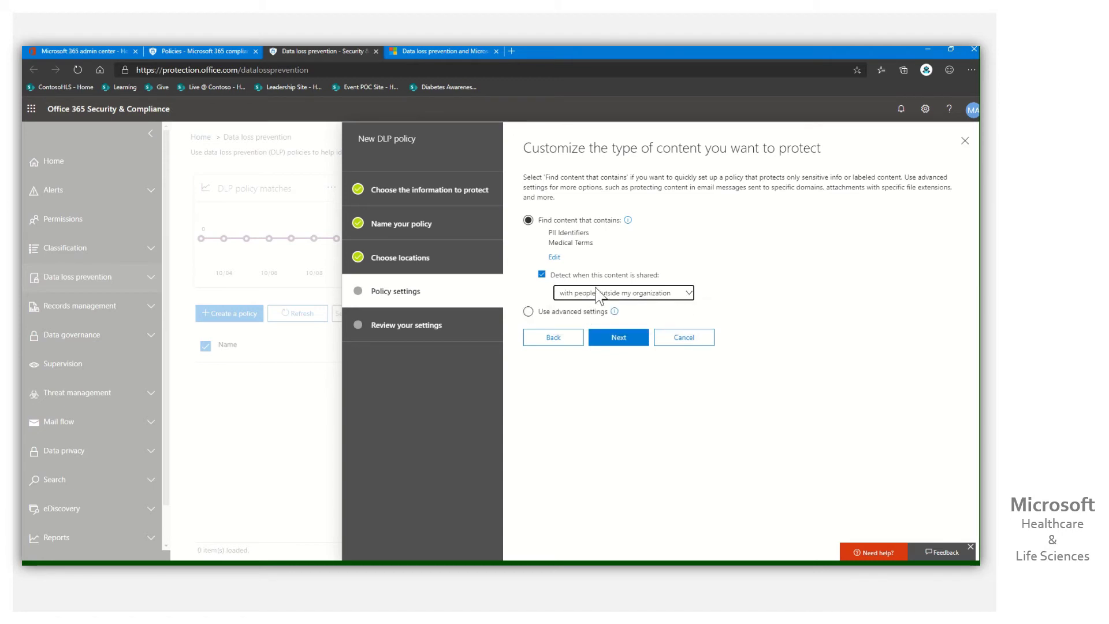
left_click(528, 311)
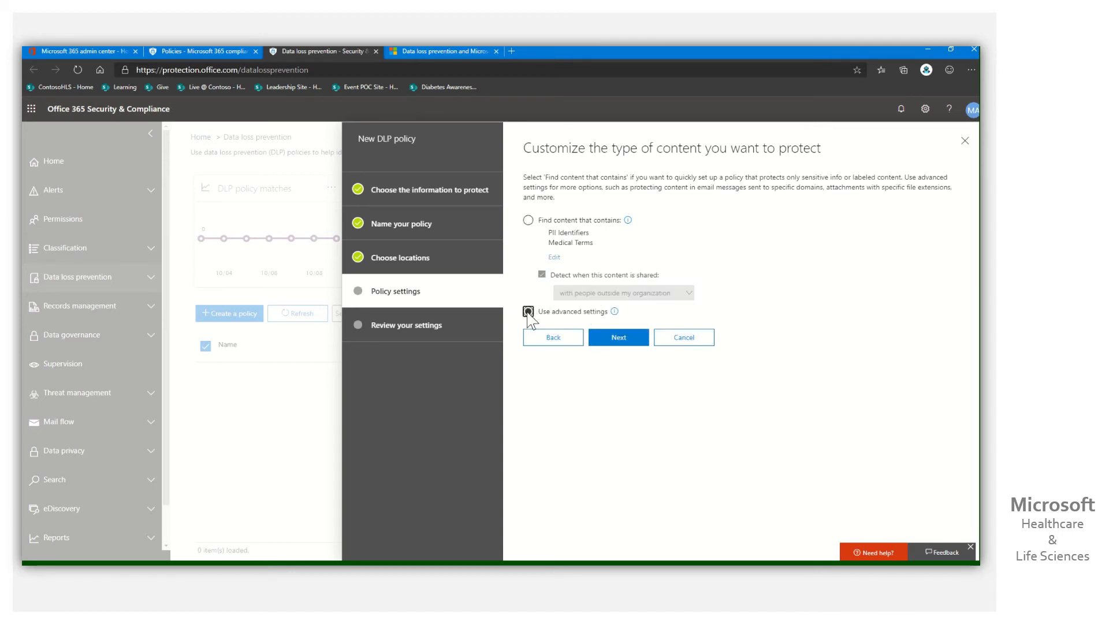
left_click(528, 220)
left_click(619, 338)
Step: Try custom policy tip email text, then discard it, keeping default tips and notifications
left_click(619, 343)
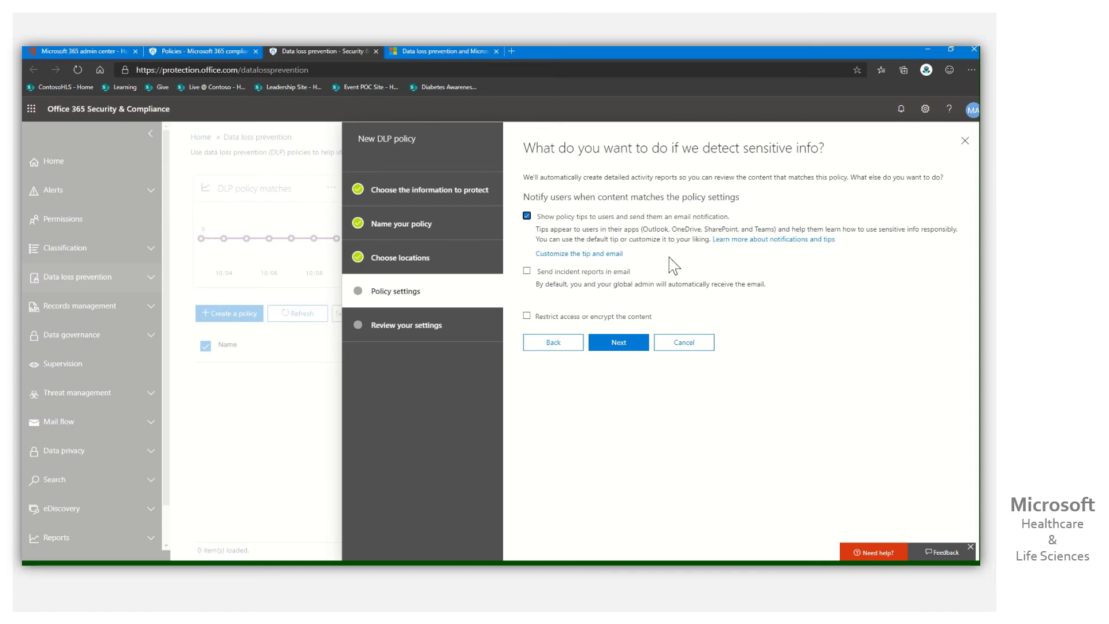
left_click(585, 253)
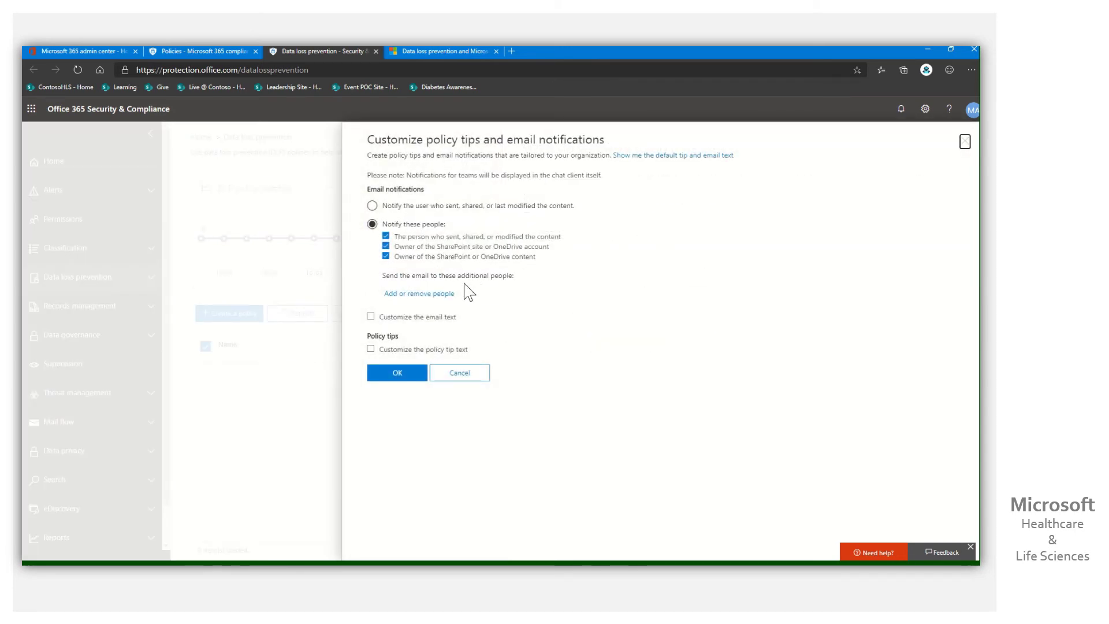
left_click(425, 319)
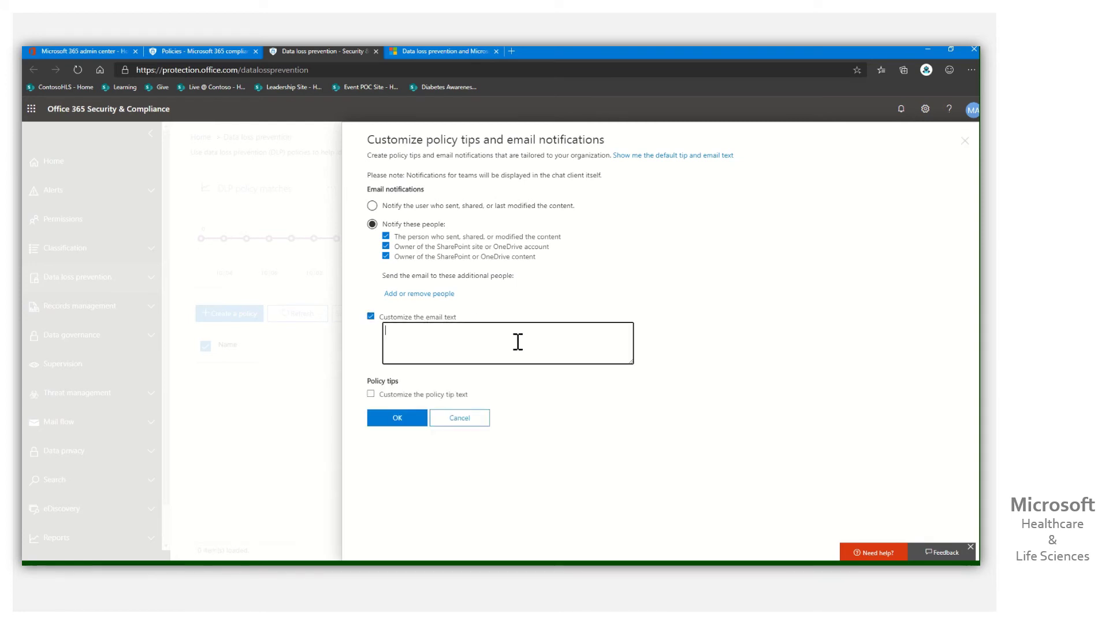
left_click(462, 418)
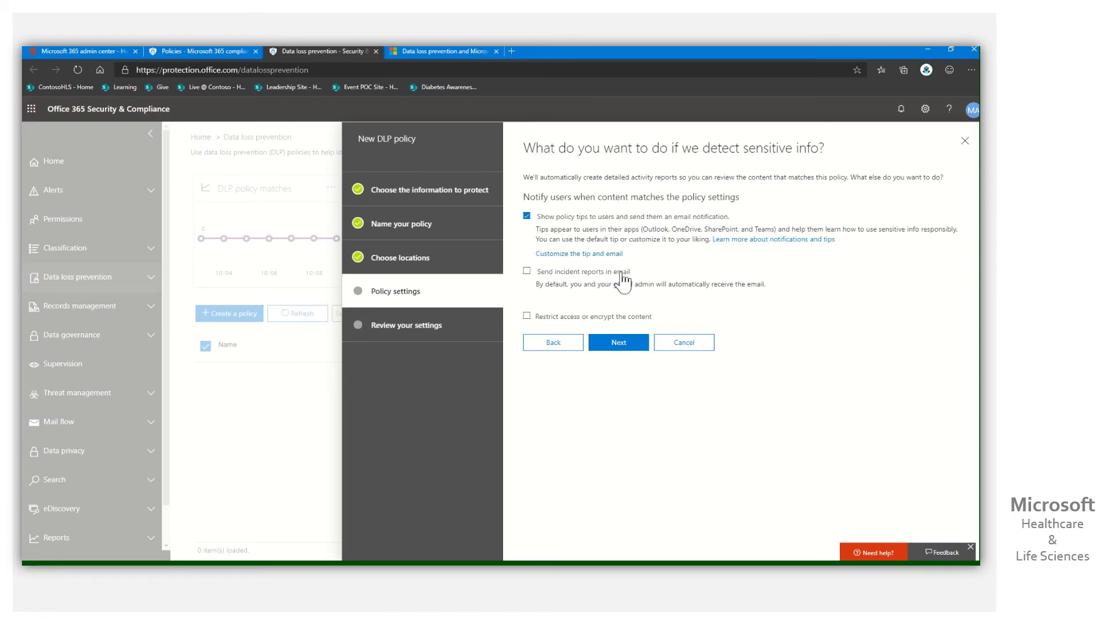
left_click(527, 271)
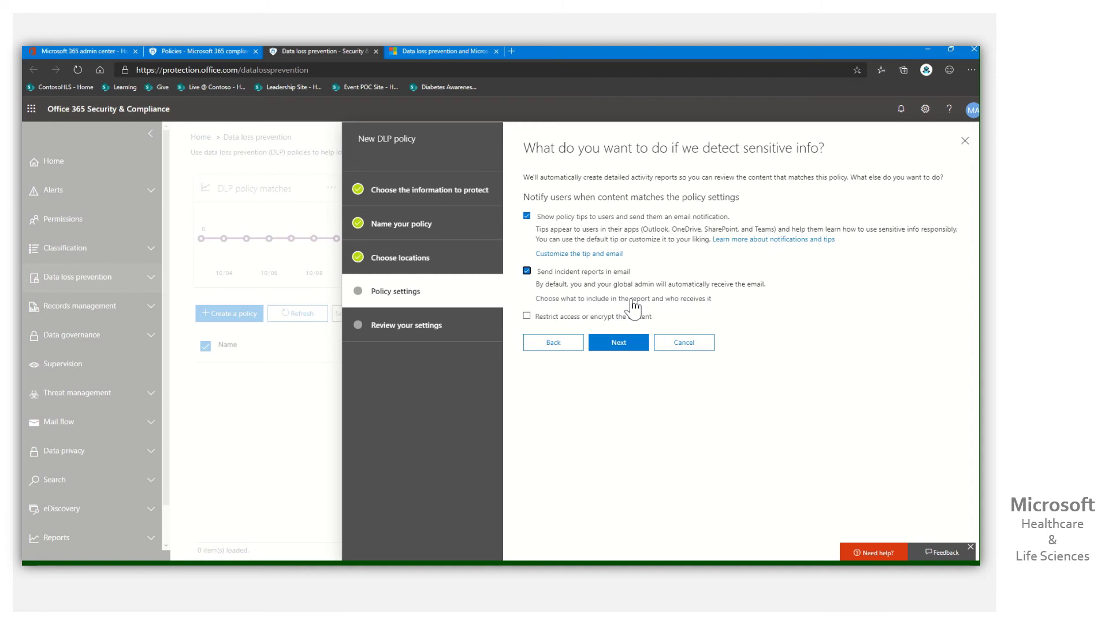
left_click(526, 271)
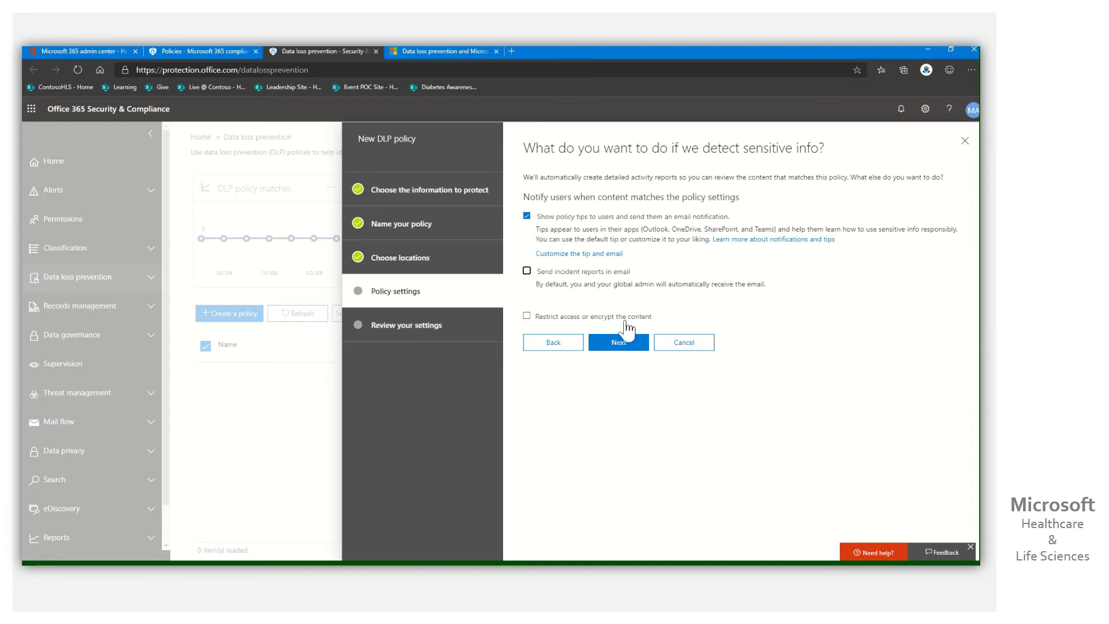
left_click(527, 317)
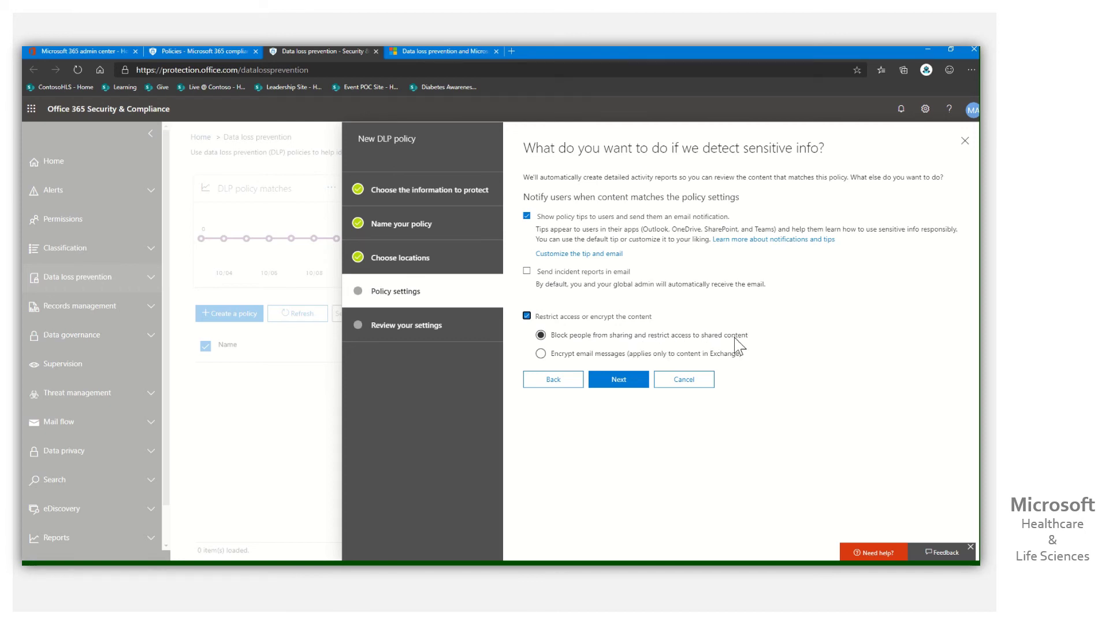
left_click(526, 315)
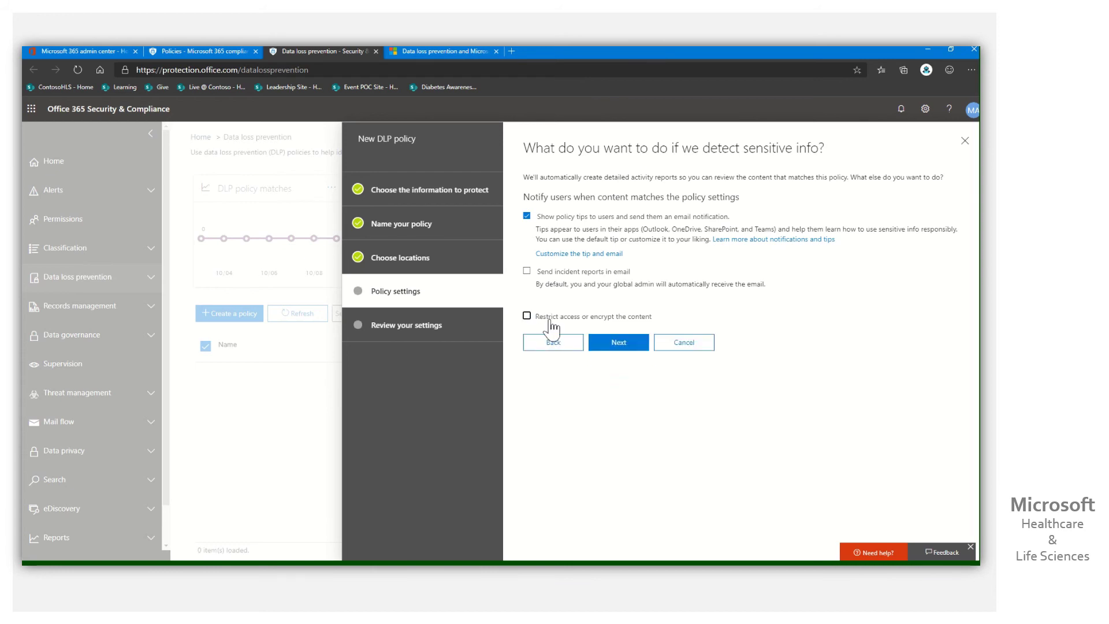
Step: Choose 'Yes, turn it on right away' and advance to the settings review
left_click(627, 349)
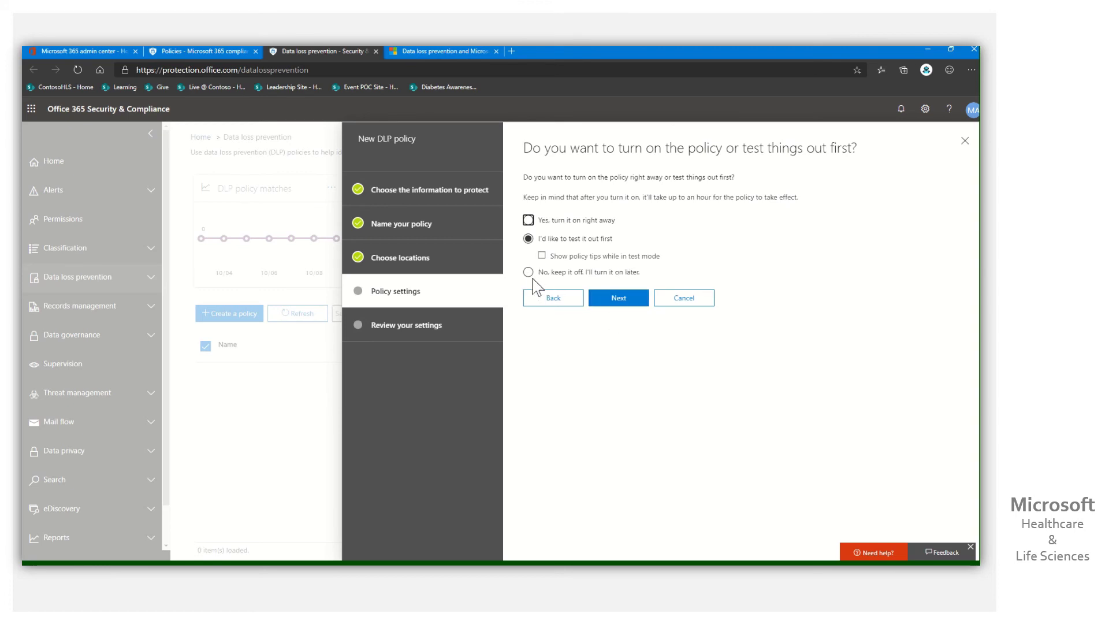
left_click(623, 303)
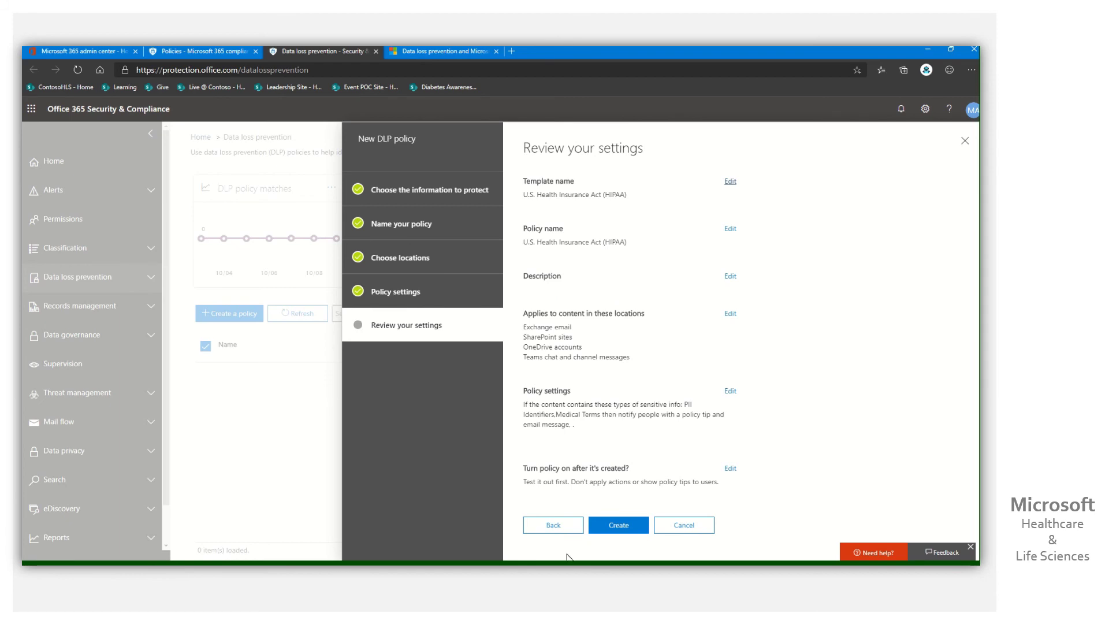
left_click(550, 525)
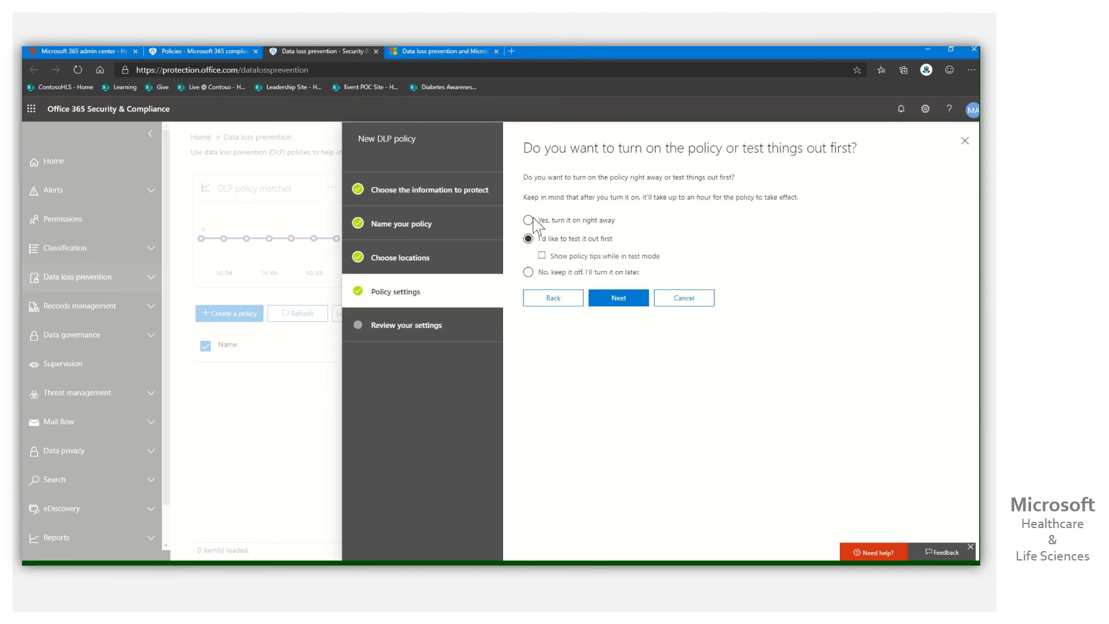
left_click(528, 220)
left_click(626, 302)
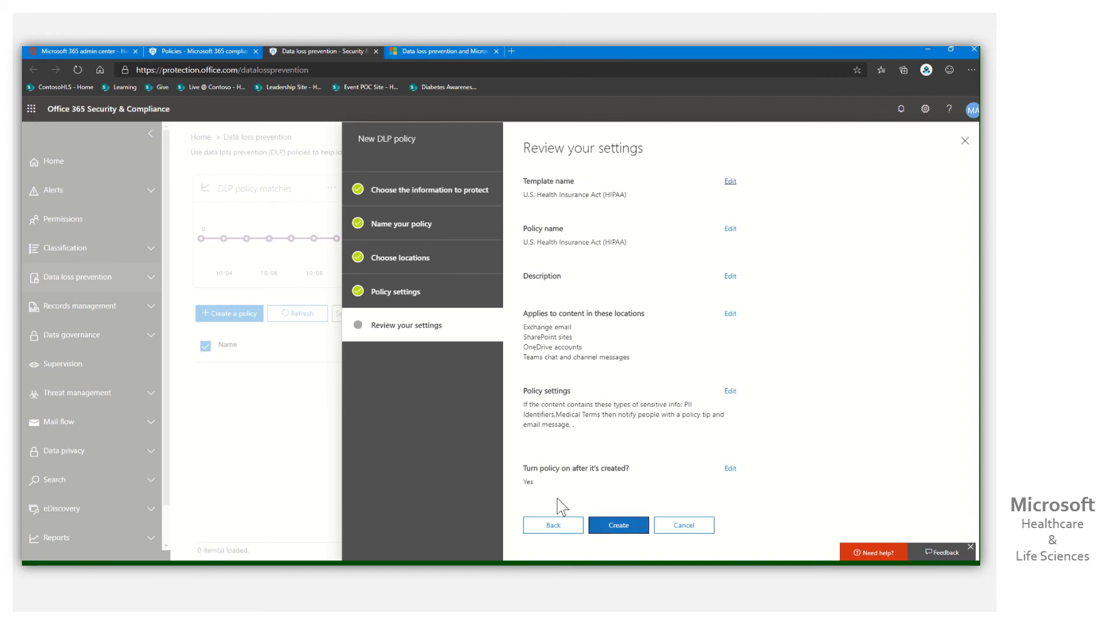
Step: Submit the U.S. Health Insurance Act (HIPAA) DLP policy from the review page
left_click(605, 534)
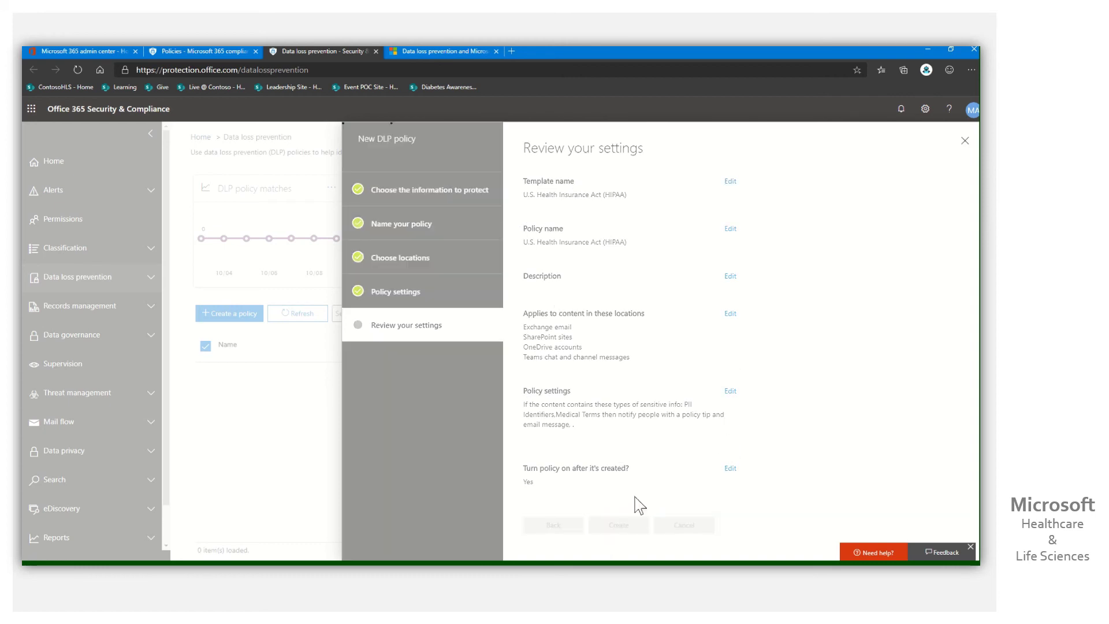